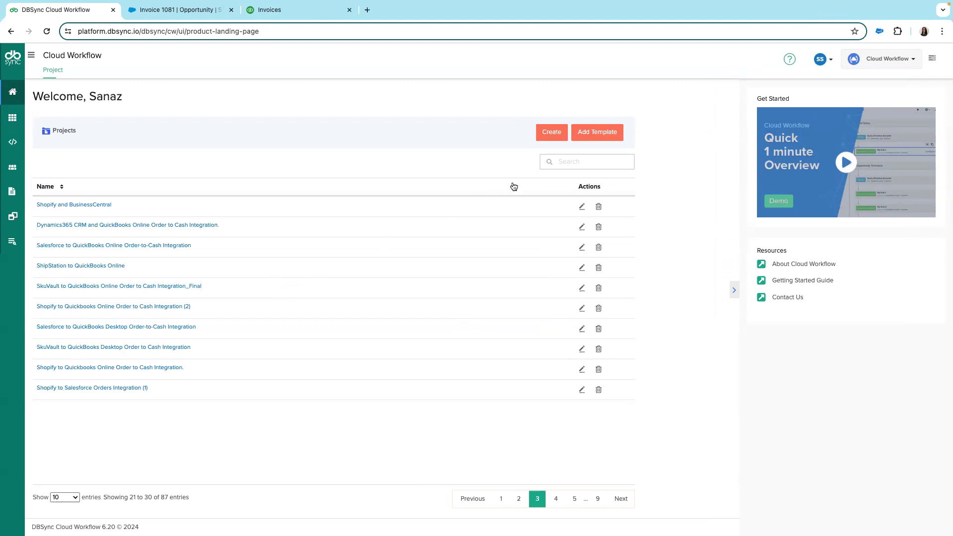
- Import the library template "Salesforce and QuickBooks Online Order to Cash Integration" as a project, keeping its default name and reusing the same-name connectors
left_click(607, 132)
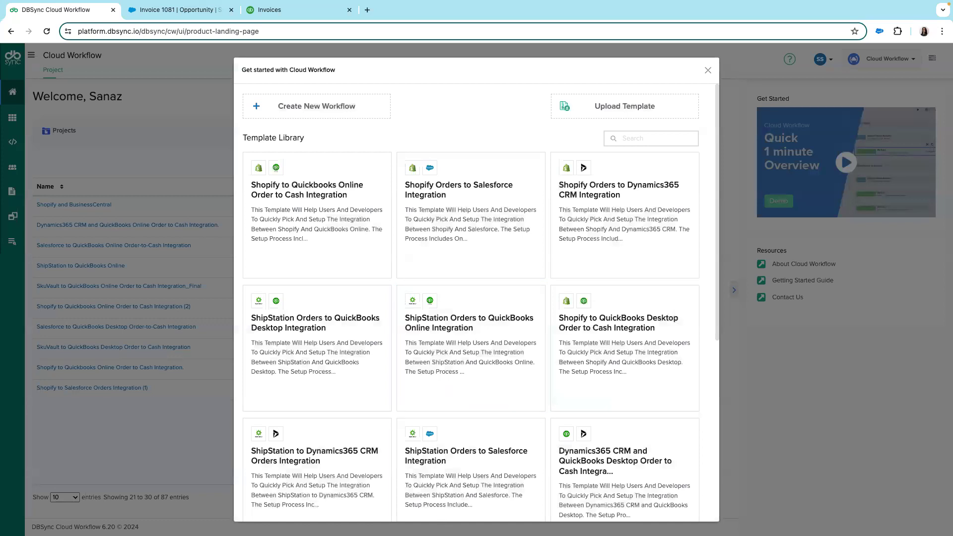
mouse_move(513, 251)
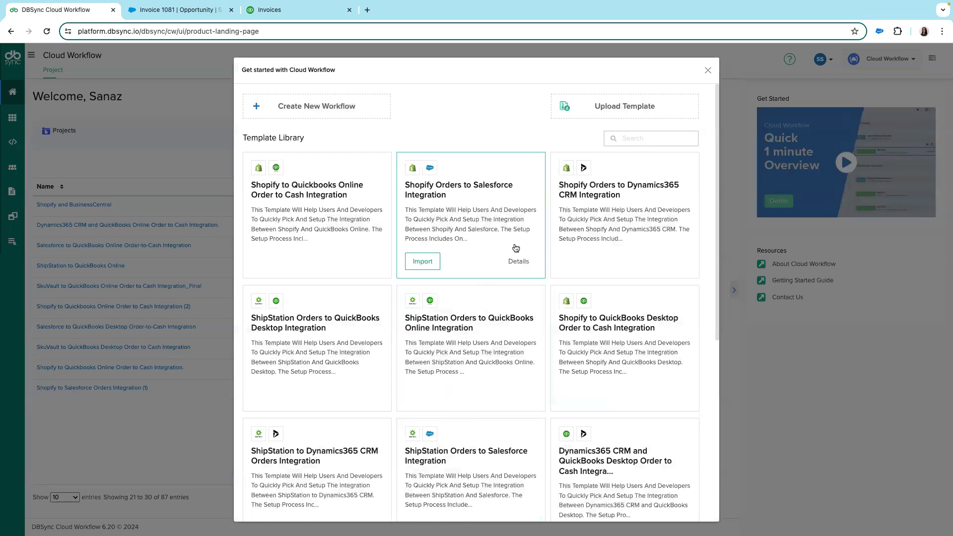
scroll(531, 253, "down", 2)
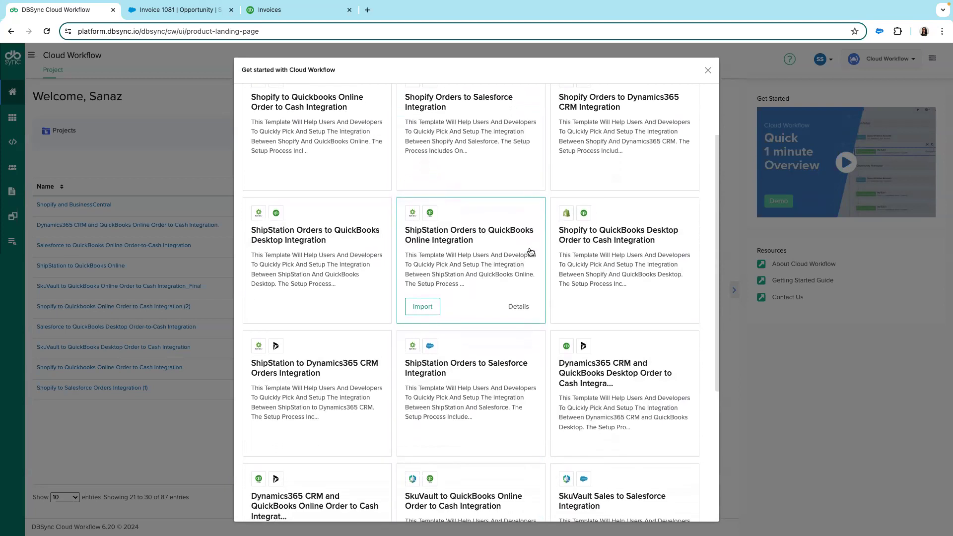
scroll(530, 253, "down", 1)
scroll(532, 251, "down", 2)
scroll(531, 251, "down", 3)
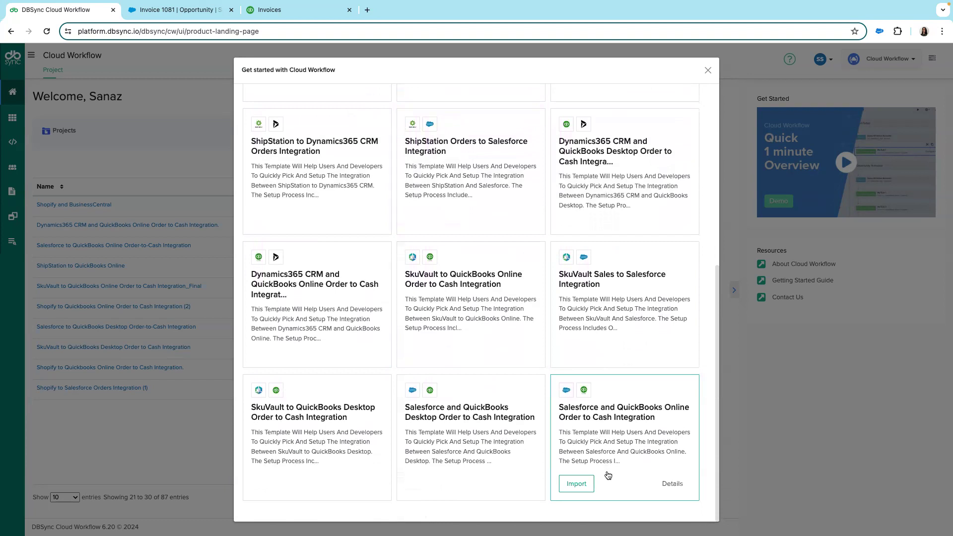
left_click(576, 485)
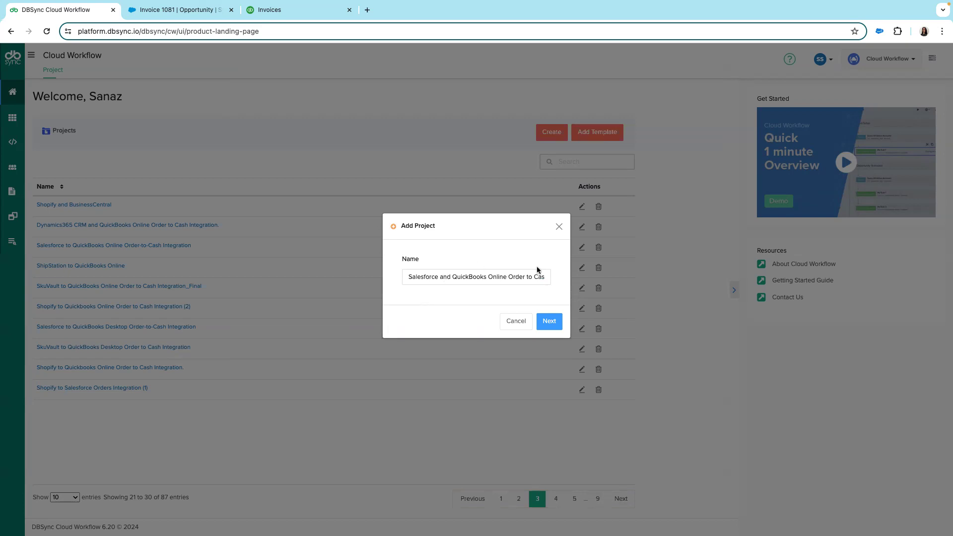
left_click(548, 325)
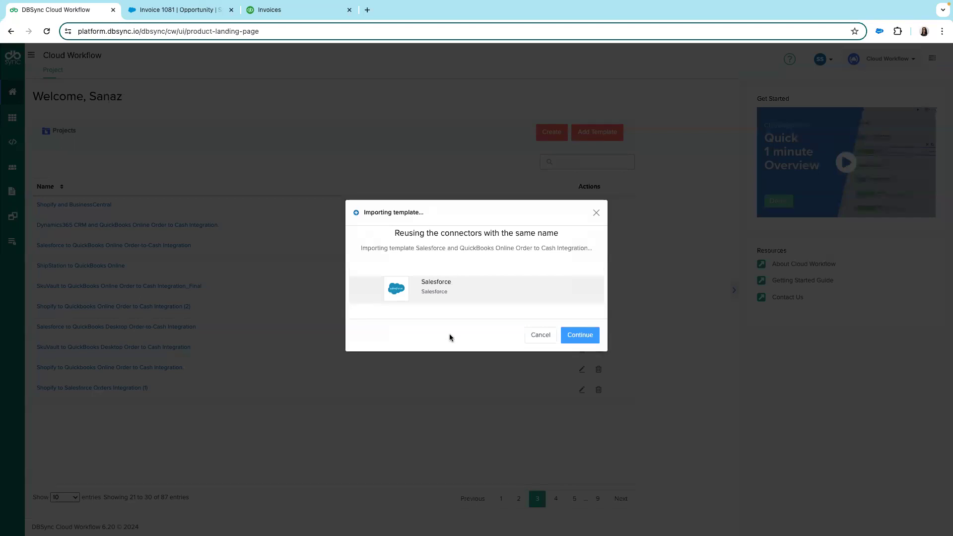
left_click(583, 335)
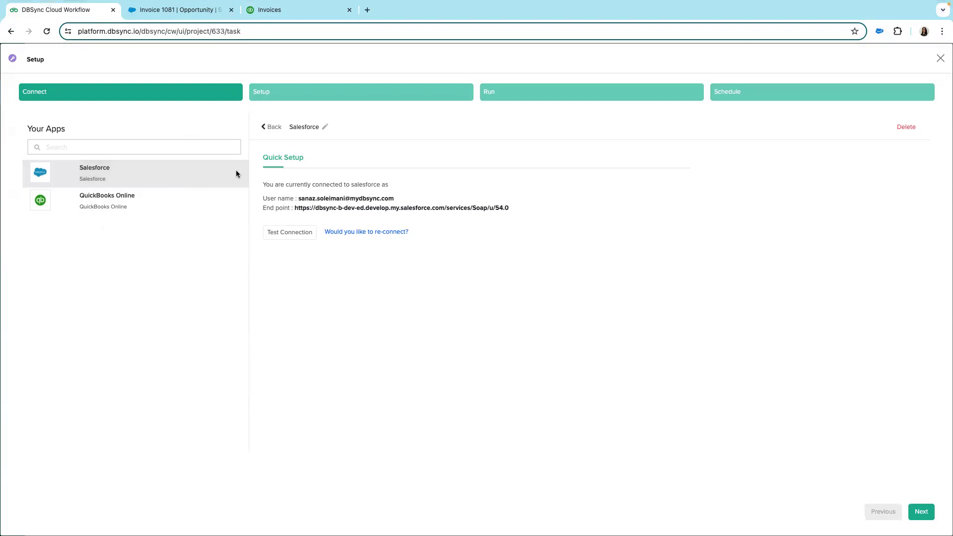
- Test the Salesforce and QuickBooks Online connections of the project and proceed to the Setup stage
left_click(285, 238)
left_click(480, 358)
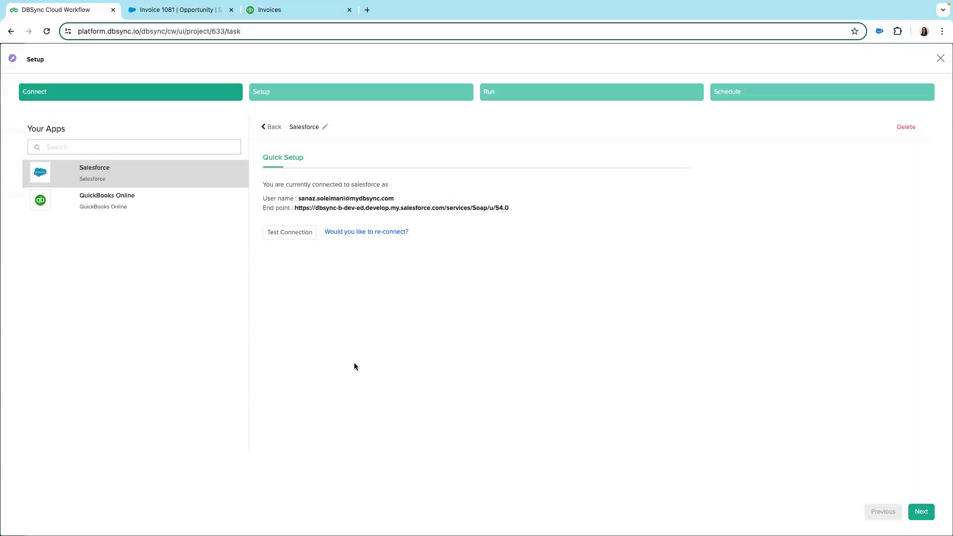
left_click(132, 218)
left_click(331, 159)
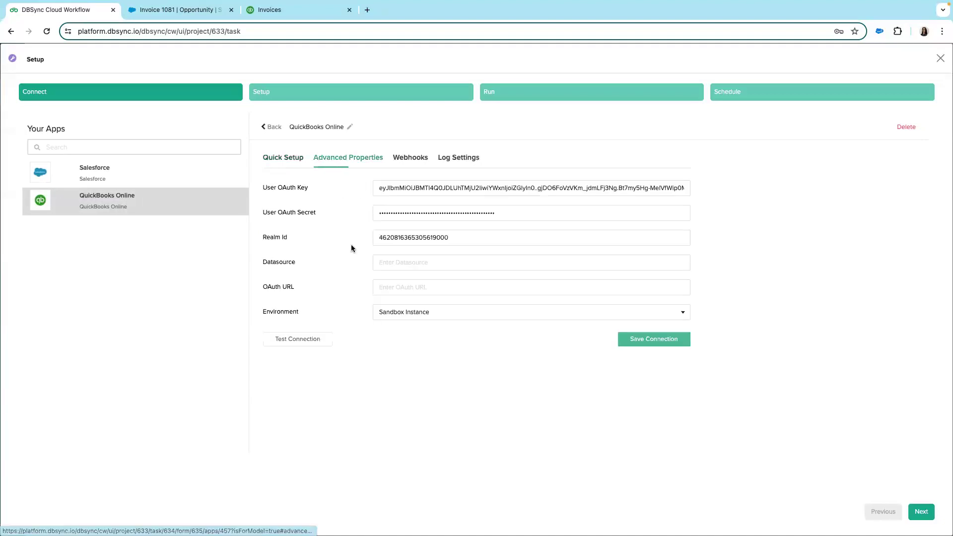
left_click(304, 345)
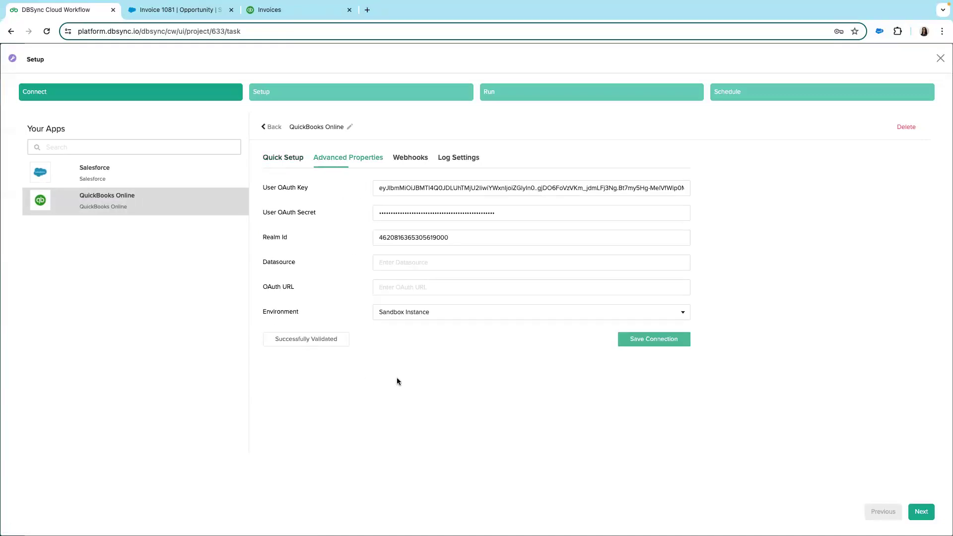
left_click(477, 353)
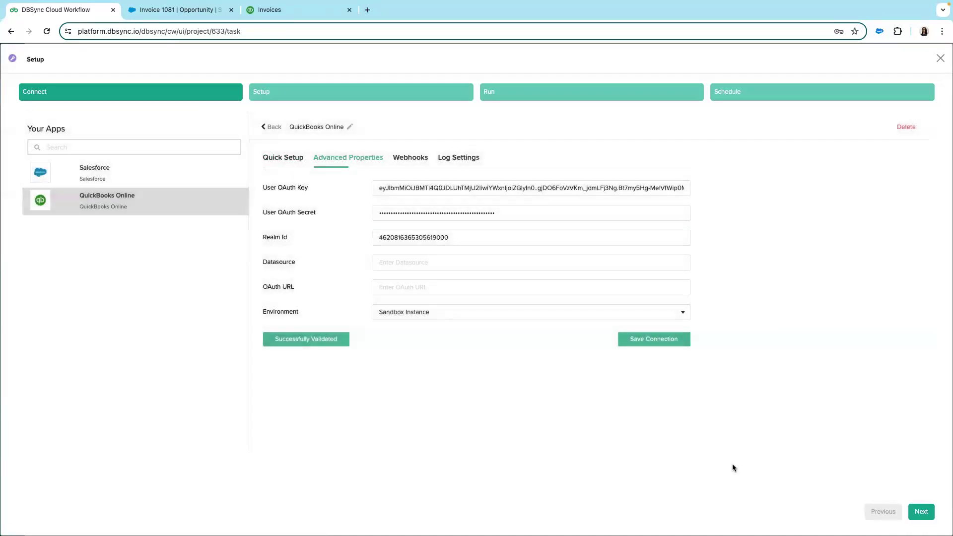
left_click(922, 512)
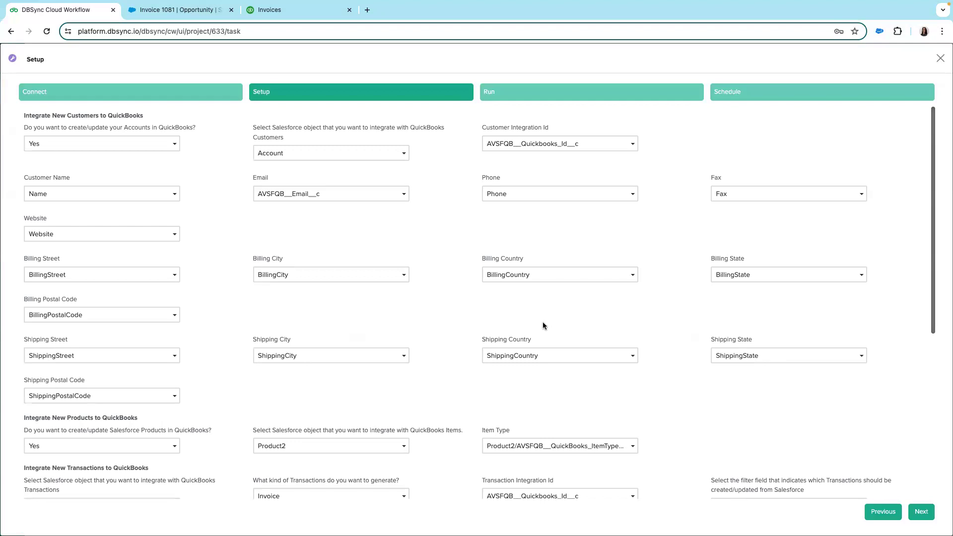
- Review the customer, product, transaction and QuickBooks-to-Salesforce settings of the Setup stage, including the available Transactions Receivable types
scroll(544, 326, "down", 1)
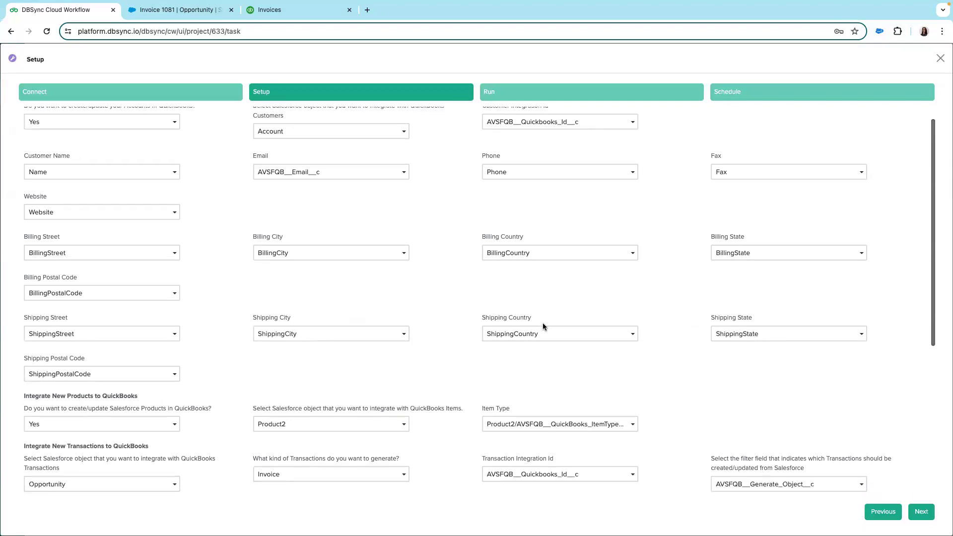
scroll(543, 327, "down", 1)
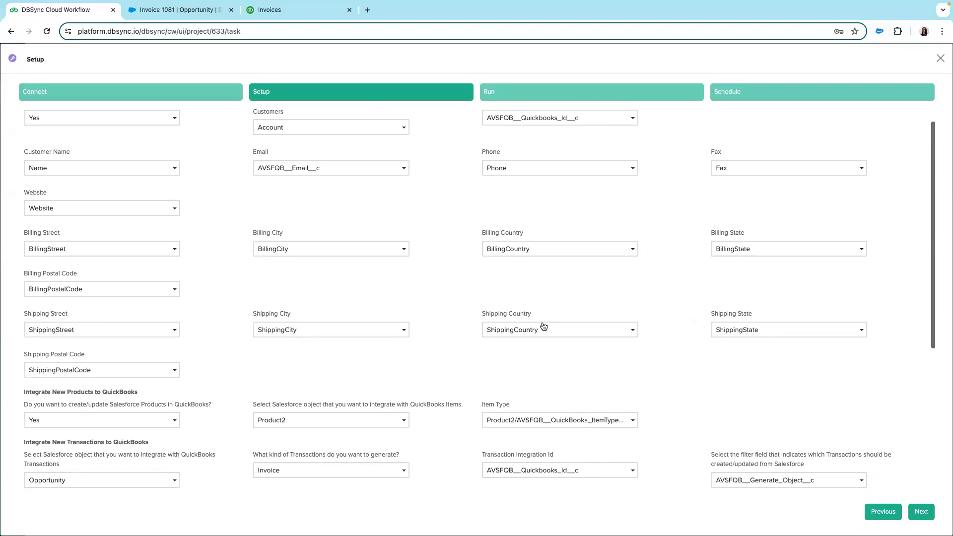
scroll(543, 326, "down", 2)
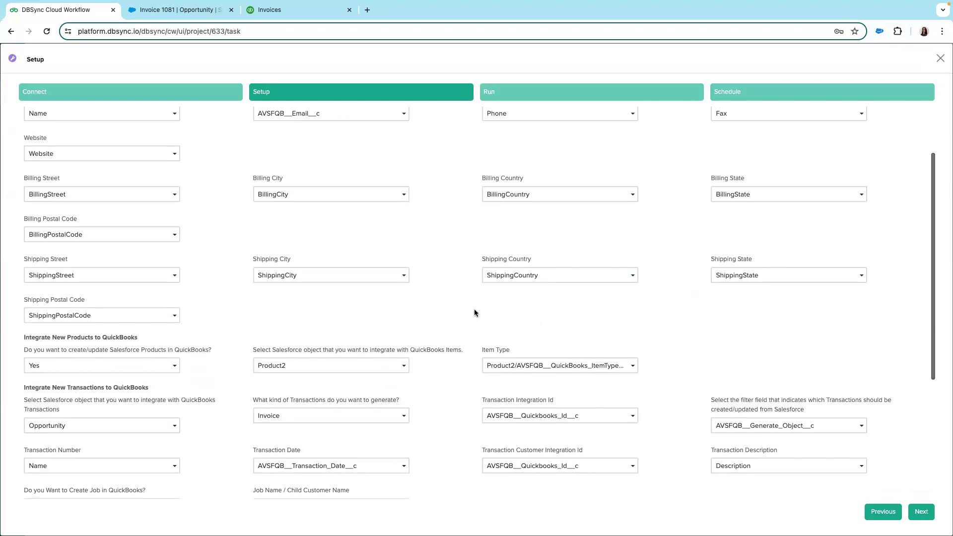
scroll(409, 316, "up", 3)
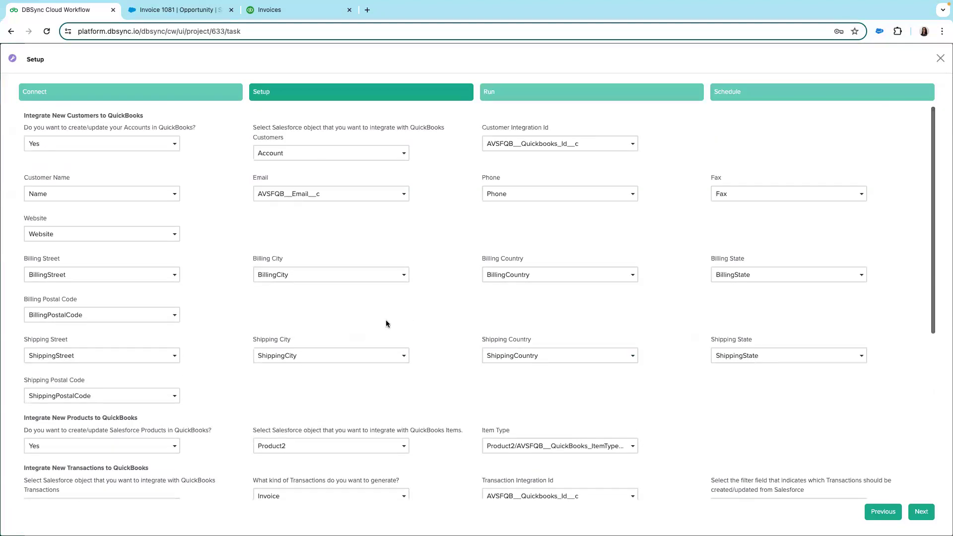
scroll(61, 385, "down", 6)
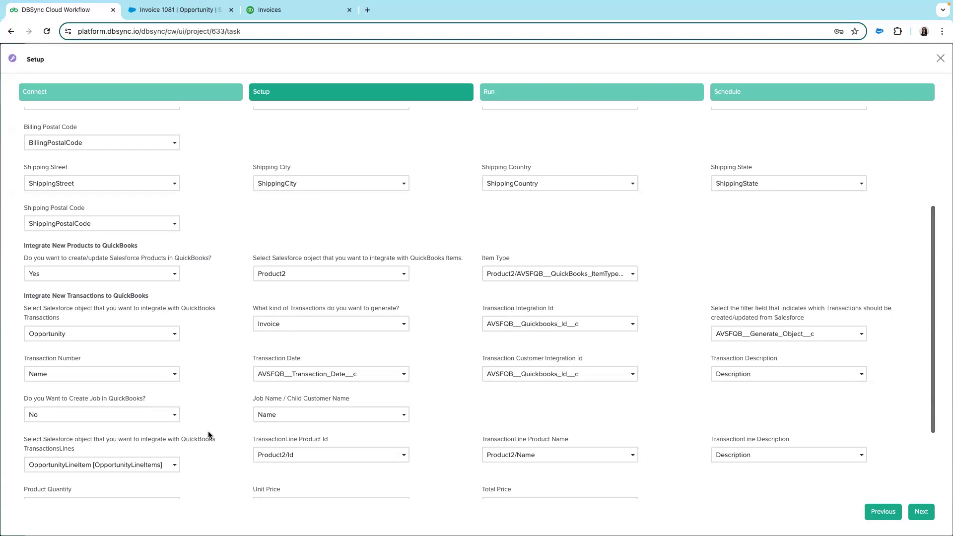
scroll(209, 422, "down", 3)
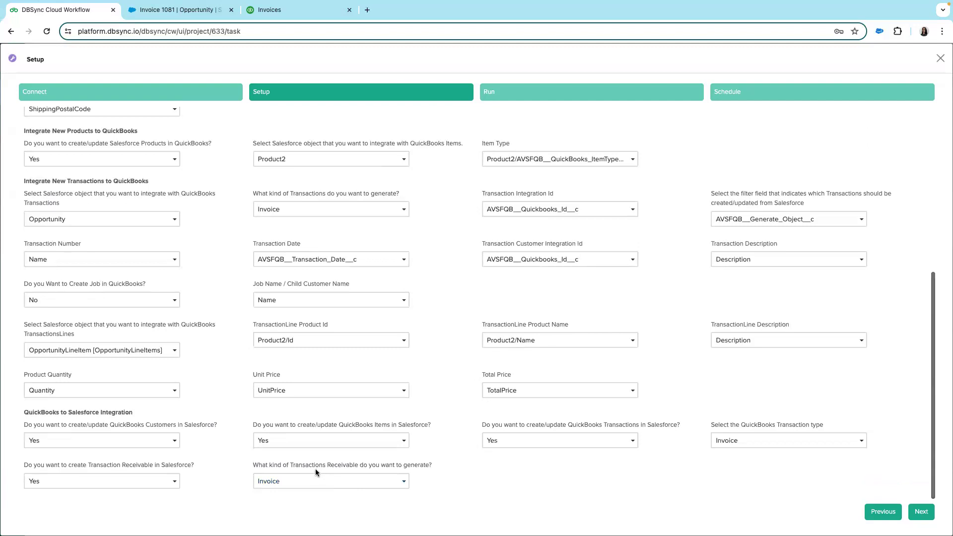
left_click(340, 485)
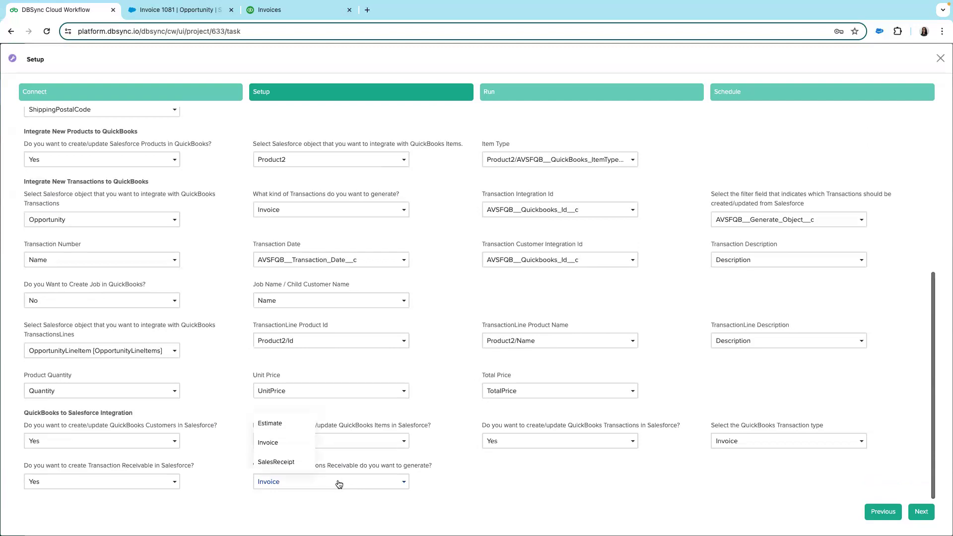
left_click(339, 484)
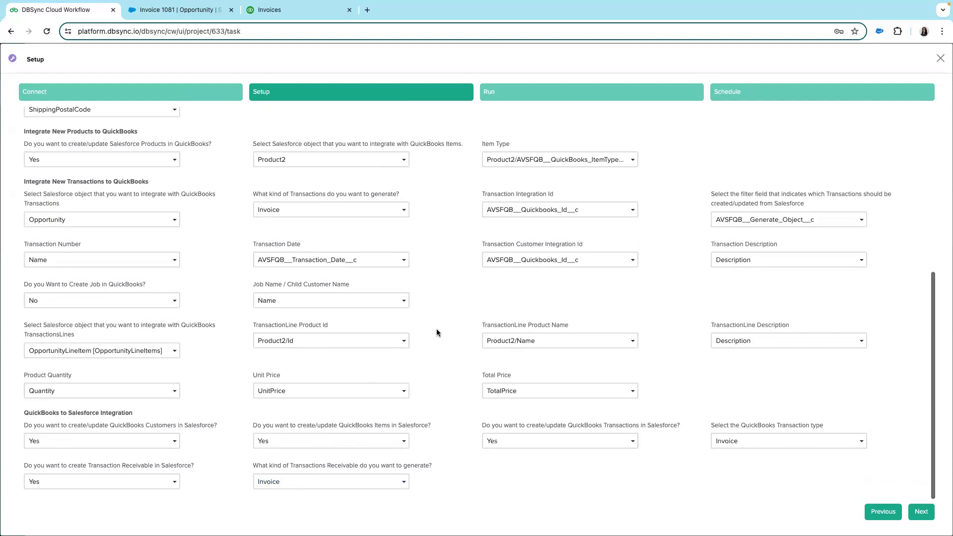
- Run the configured template immediately and proceed to the Schedule stage
left_click(922, 512)
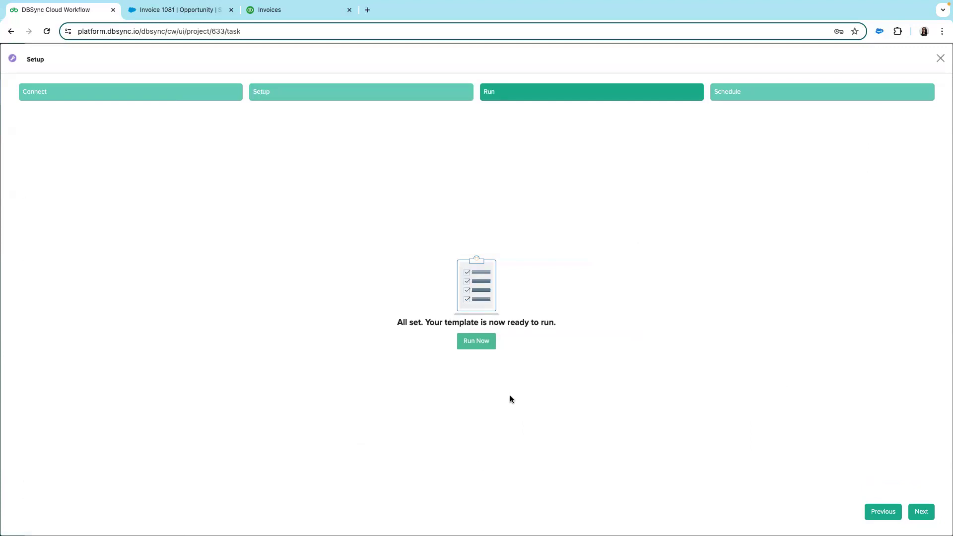
left_click(476, 344)
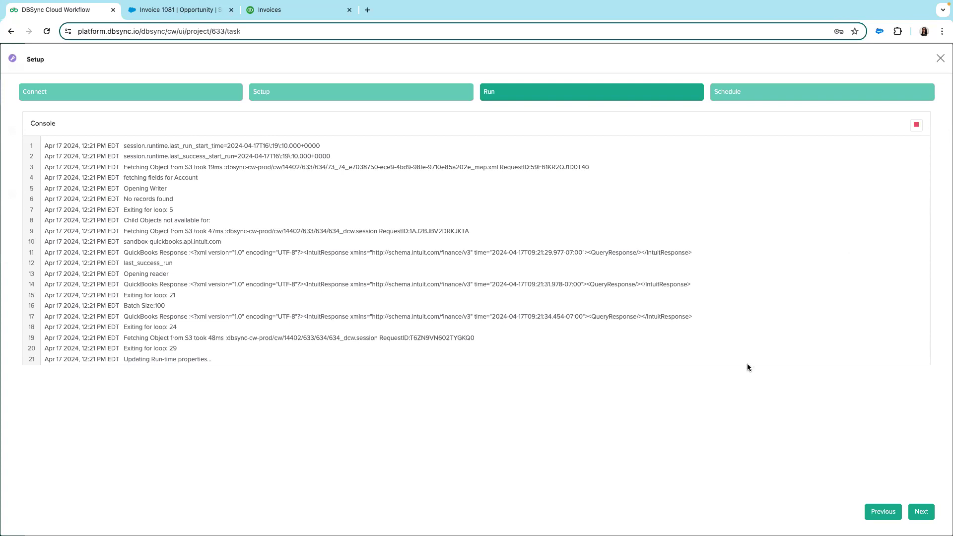
left_click(923, 514)
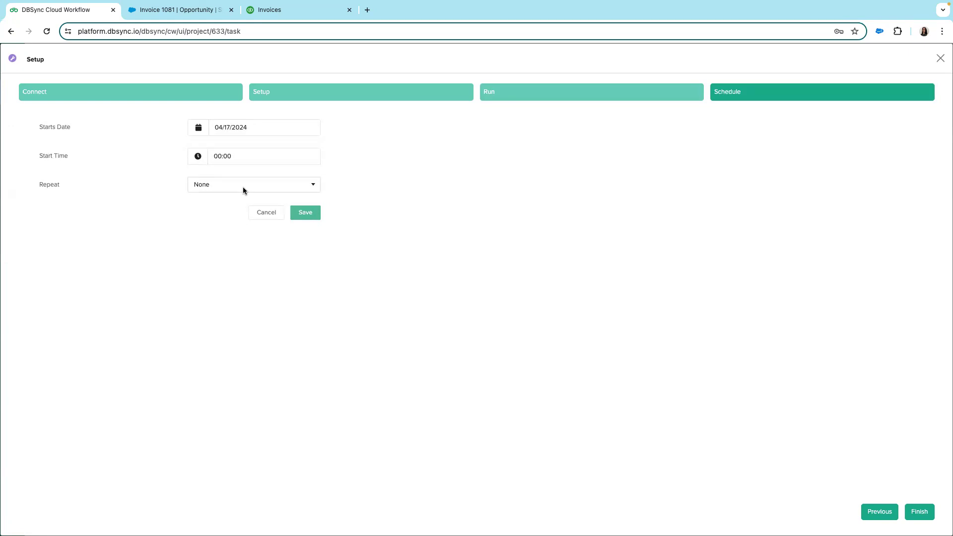
- Check the available repeat options for the schedule, leave Repeat at None, and finish the setup
left_click(278, 189)
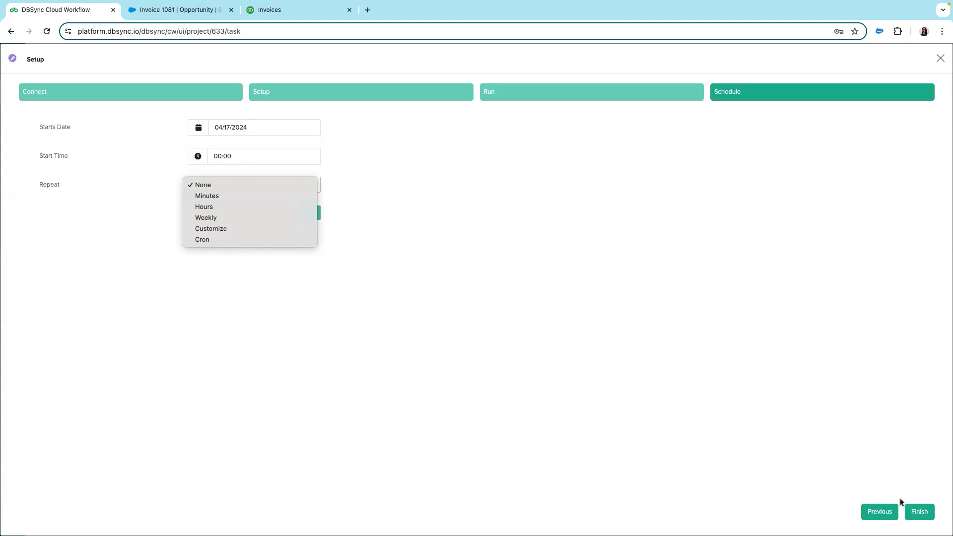
left_click(929, 515)
left_click(923, 516)
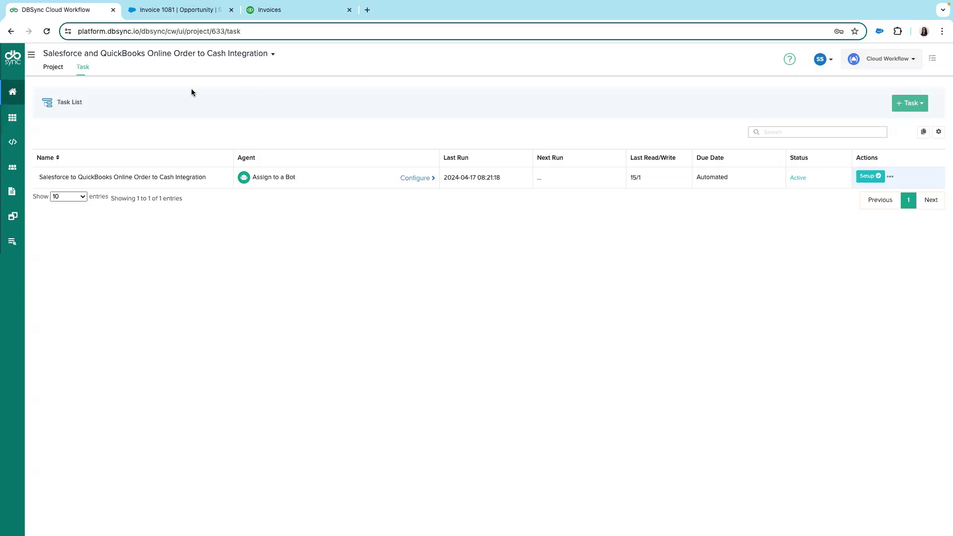
- Switch to Salesforce and set the Generate field of the Invoice 1081 opportunity to Invoice, saving the record
left_click(169, 11)
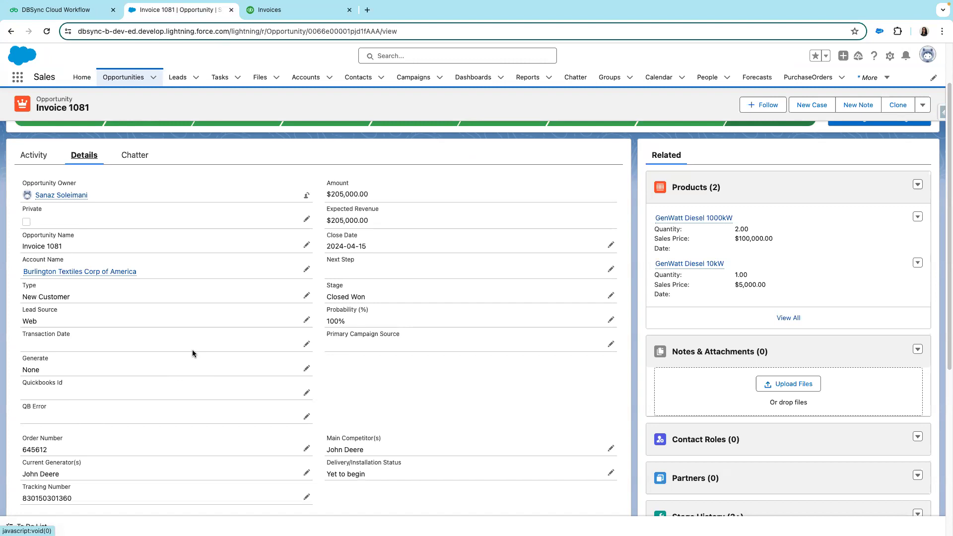
scroll(193, 353, "down", 3)
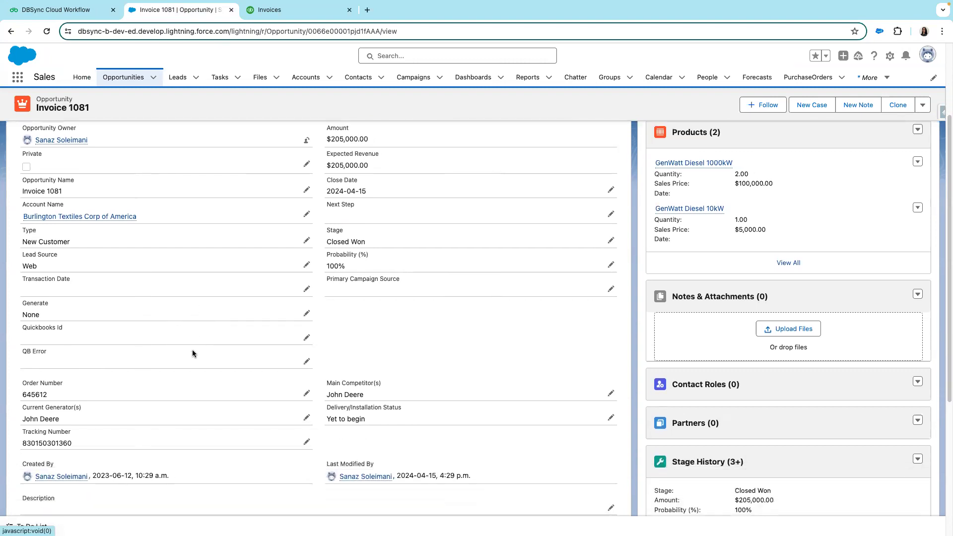
scroll(193, 353, "up", 5)
scroll(193, 353, "down", 2)
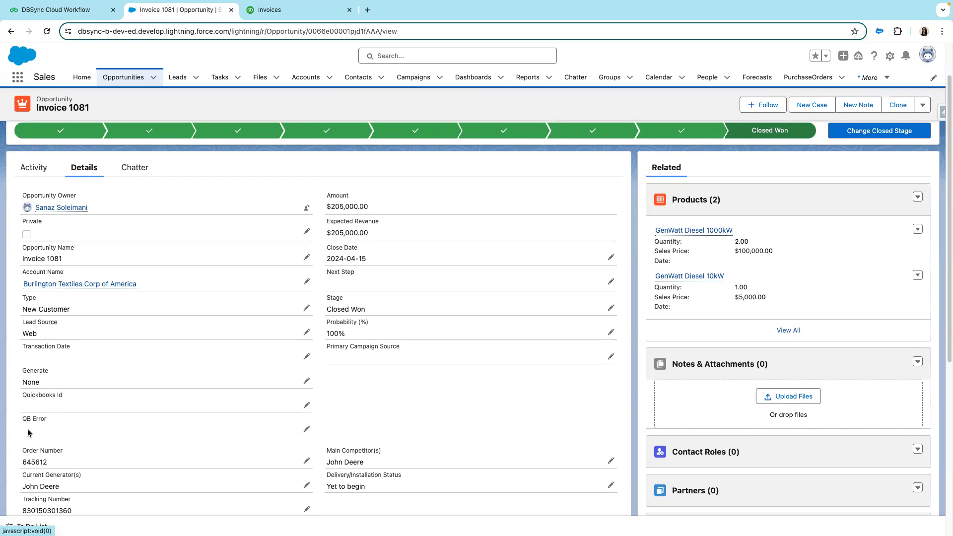
left_click(307, 381)
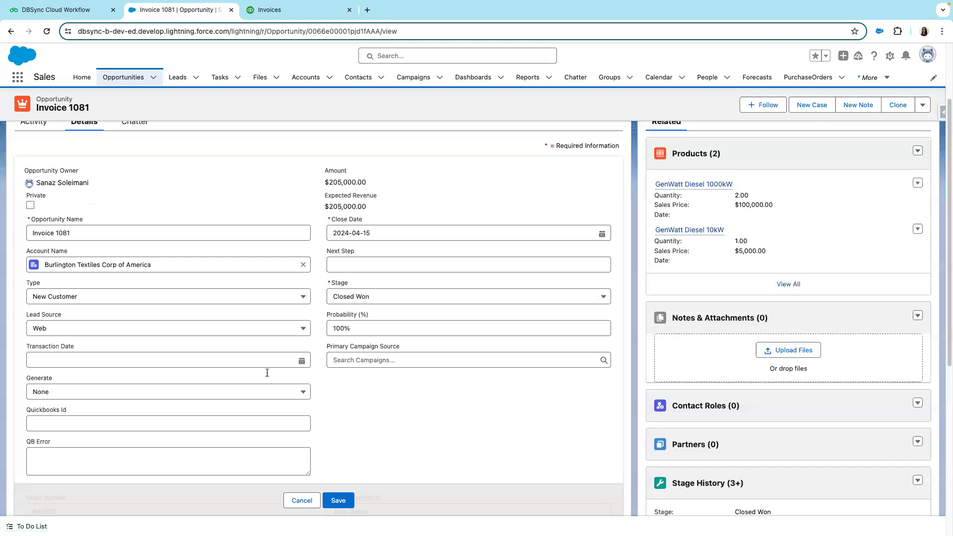
scroll(245, 415, "down", 3)
left_click(303, 318)
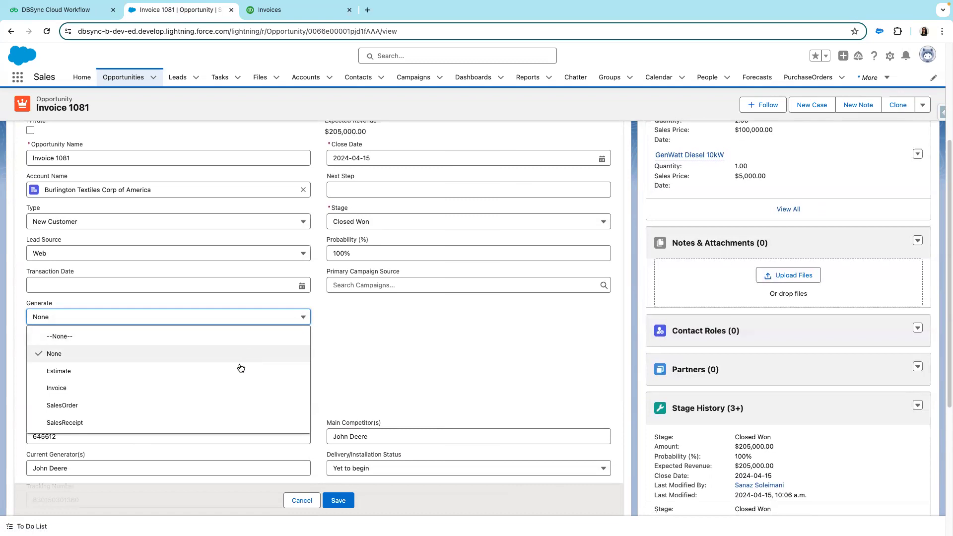
left_click(229, 390)
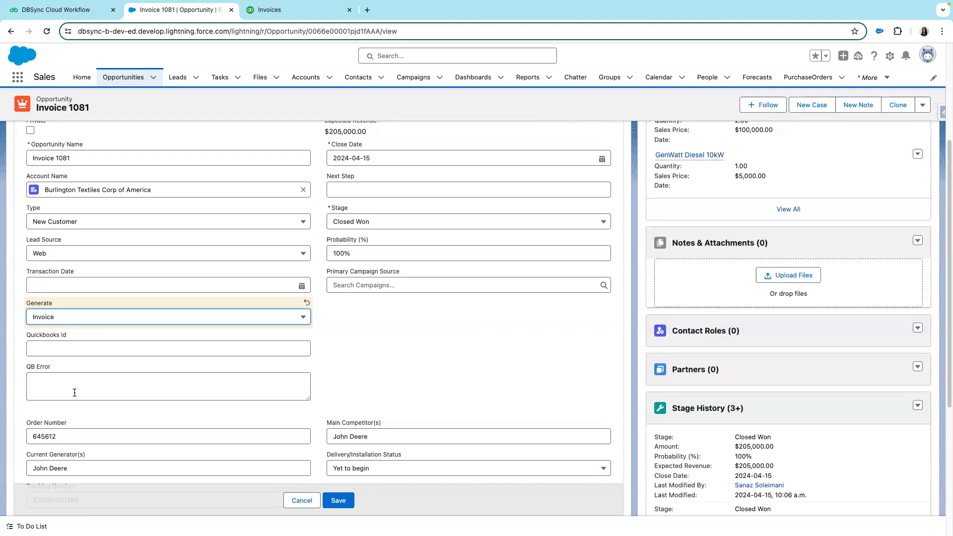
left_click(333, 503)
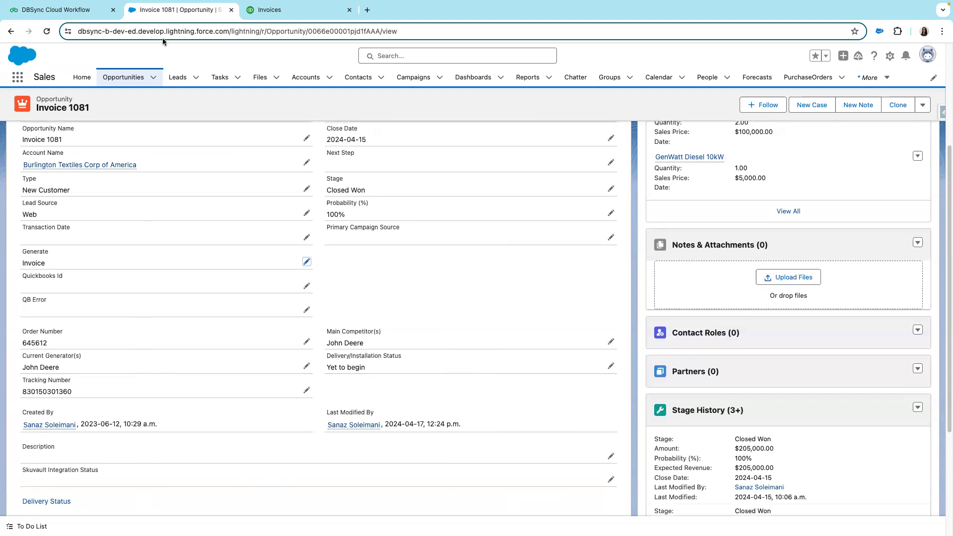
- Switch back to DBSync Cloud Workflow, view the flow configuration of the integration task, and return to the task list
left_click(63, 12)
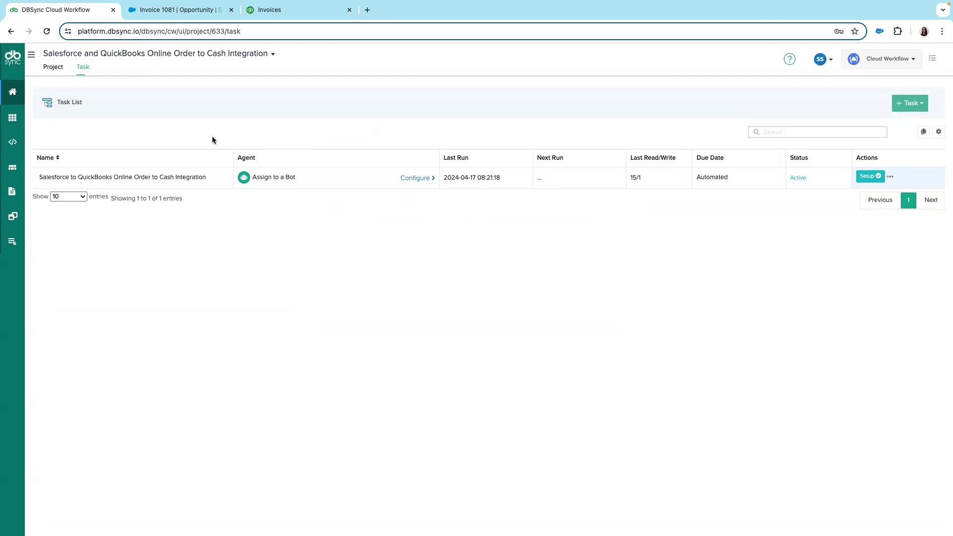
left_click(421, 180)
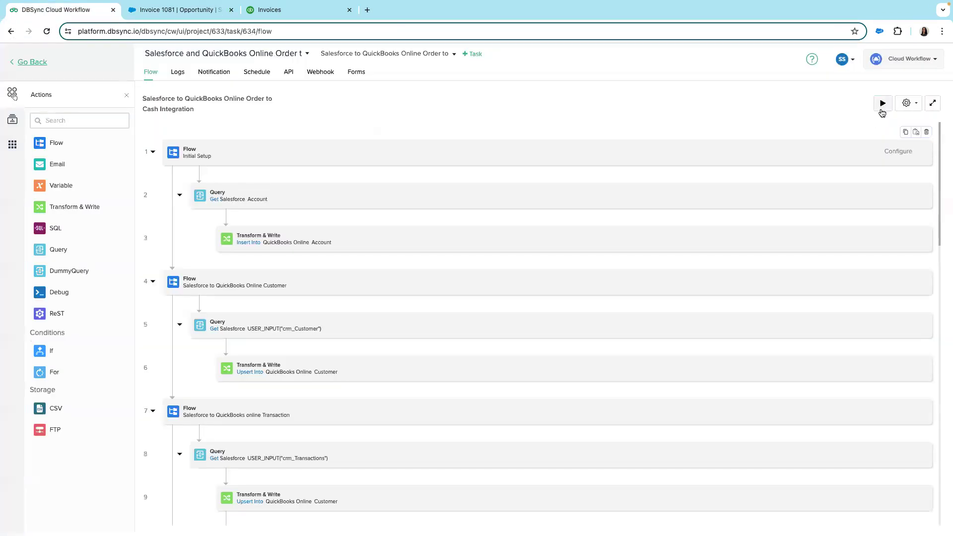
left_click(31, 64)
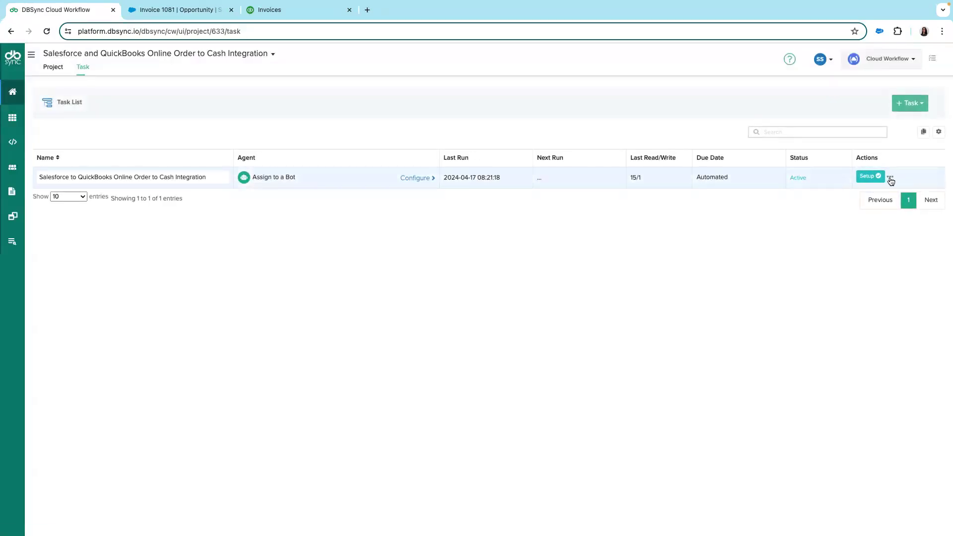
- Run the Salesforce to QuickBooks Online Order to Cash Integration task from the task list
left_click(891, 178)
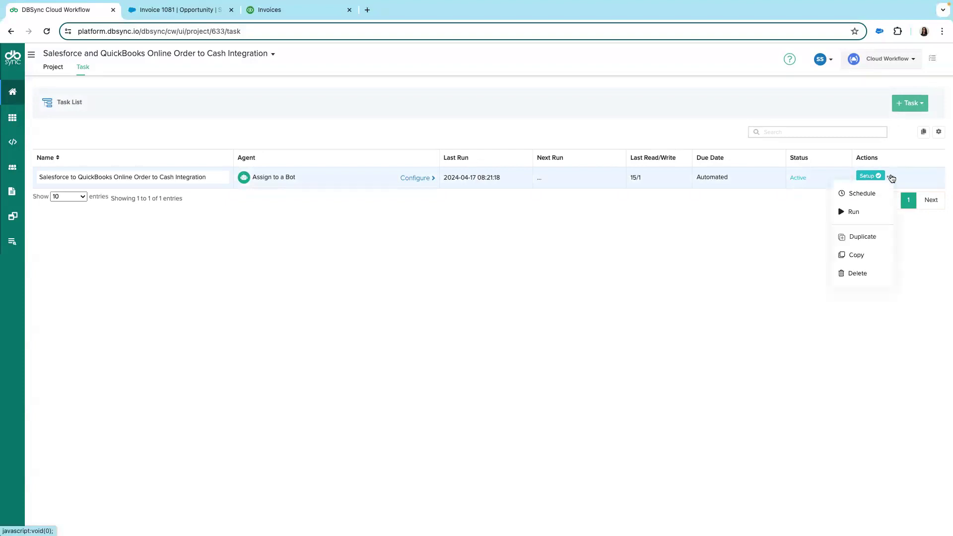
left_click(853, 213)
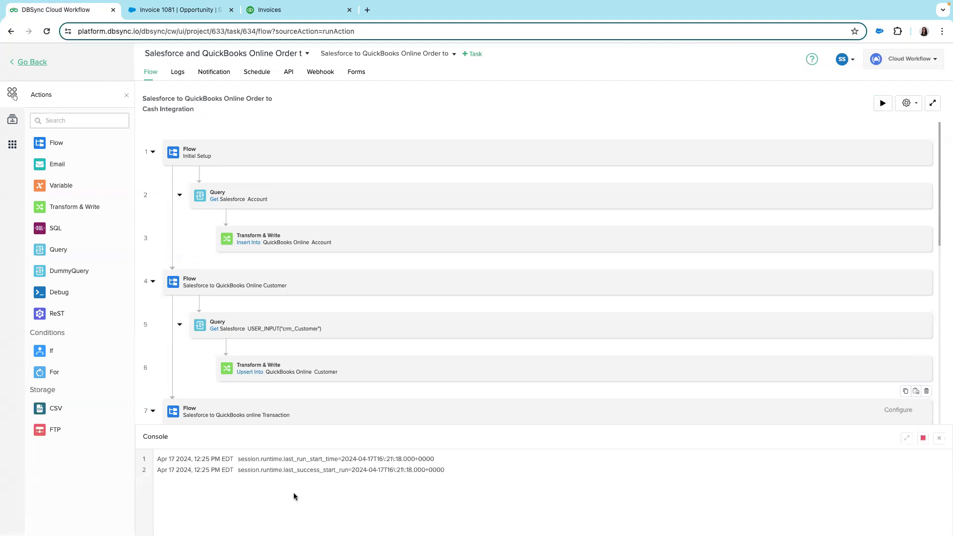
mouse_move(559, 3)
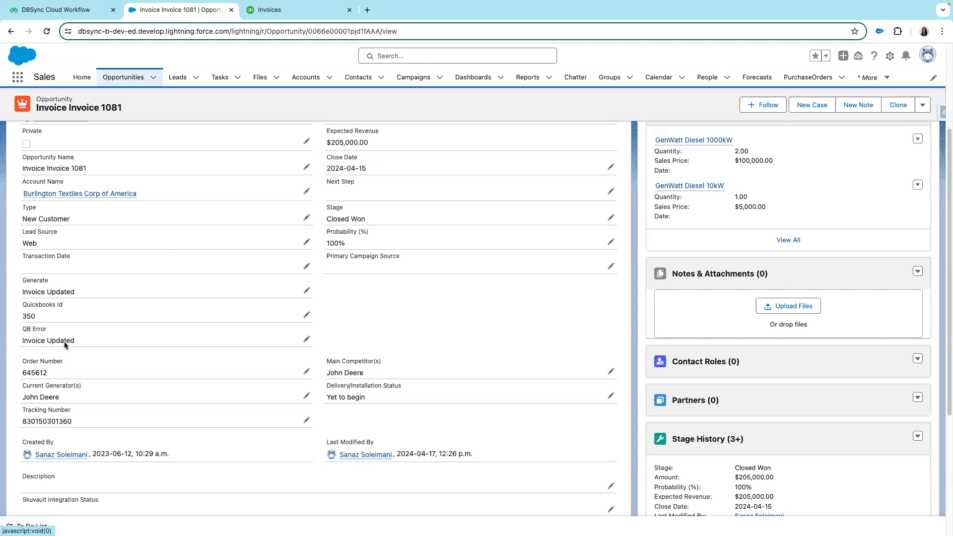
- Switch to Salesforce and copy the Quickbooks Id of the Invoice 1081 opportunity, cancelling the record edit without changes
double_click(33, 316)
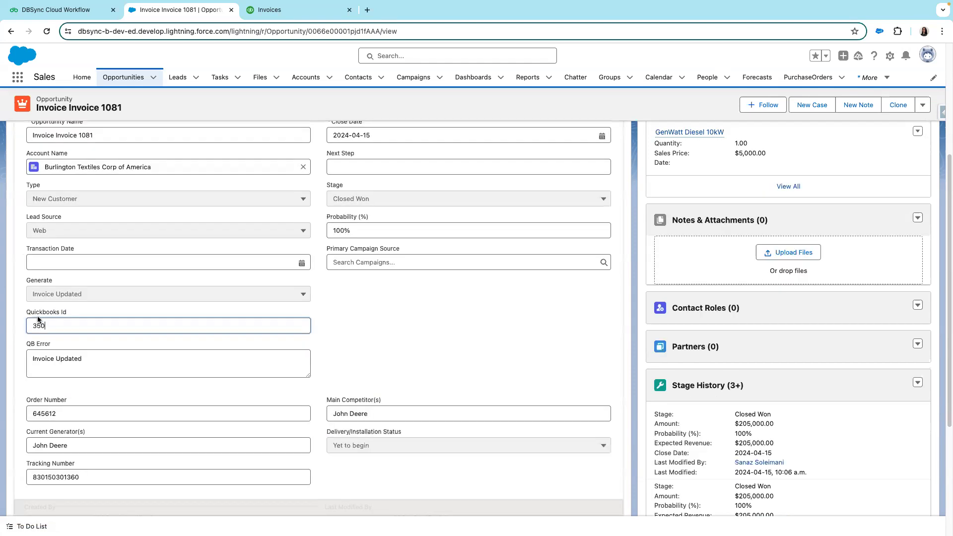
double_click(50, 326)
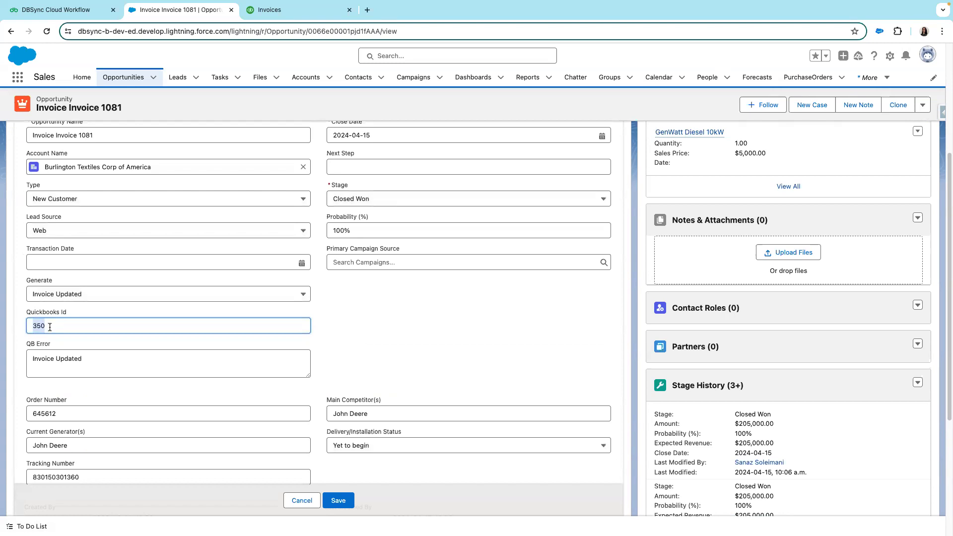
left_click(295, 503)
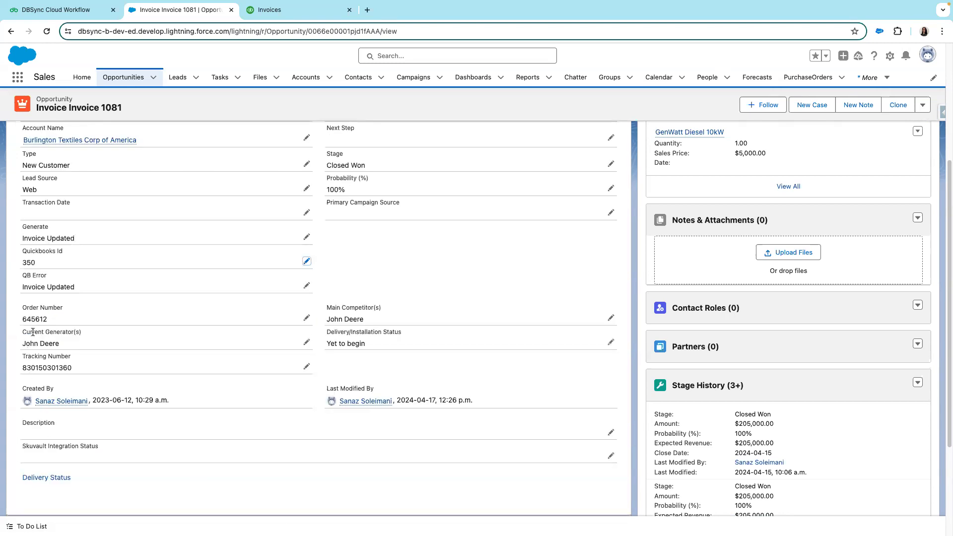
- Switch to QuickBooks, open the first invoice in the list, and load the synced invoice by setting txnId to 350 in its address
left_click(282, 12)
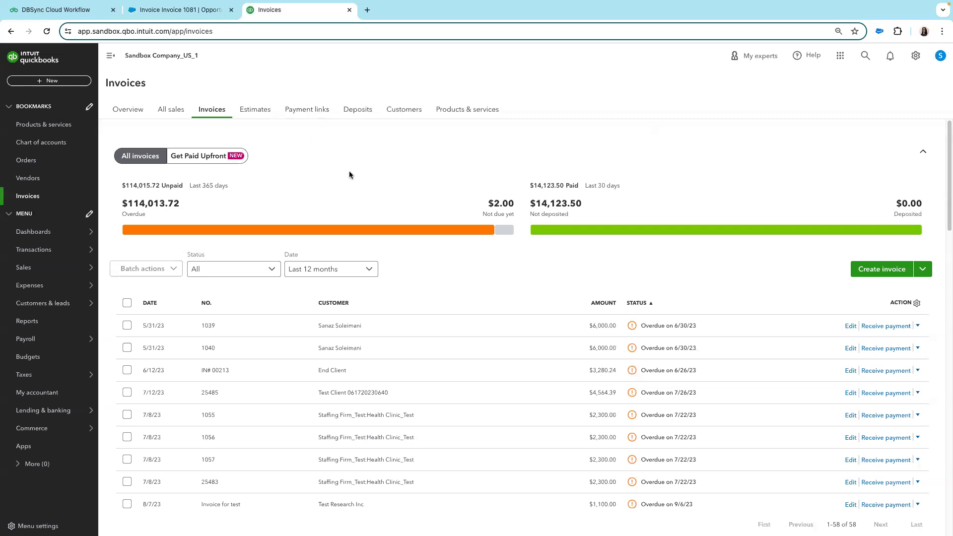
left_click(851, 326)
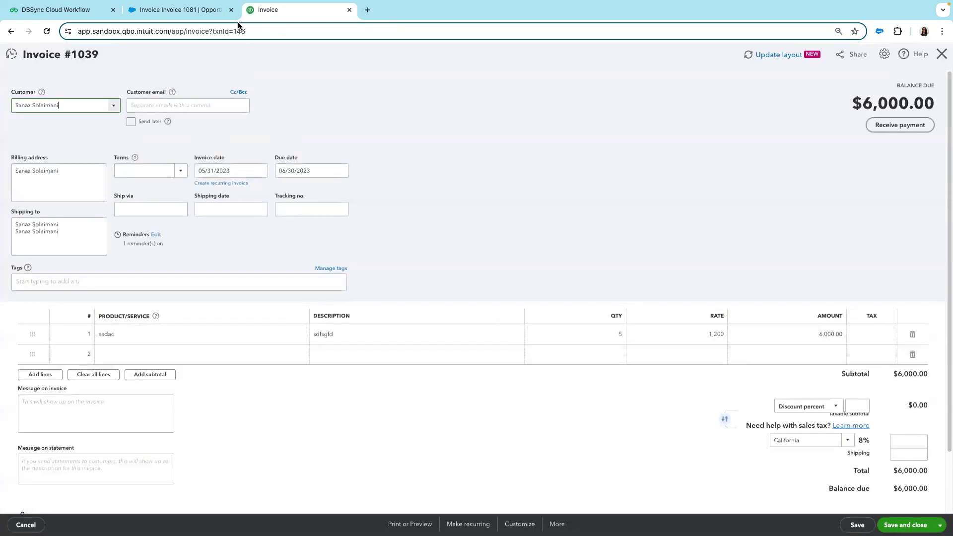
left_click(245, 31)
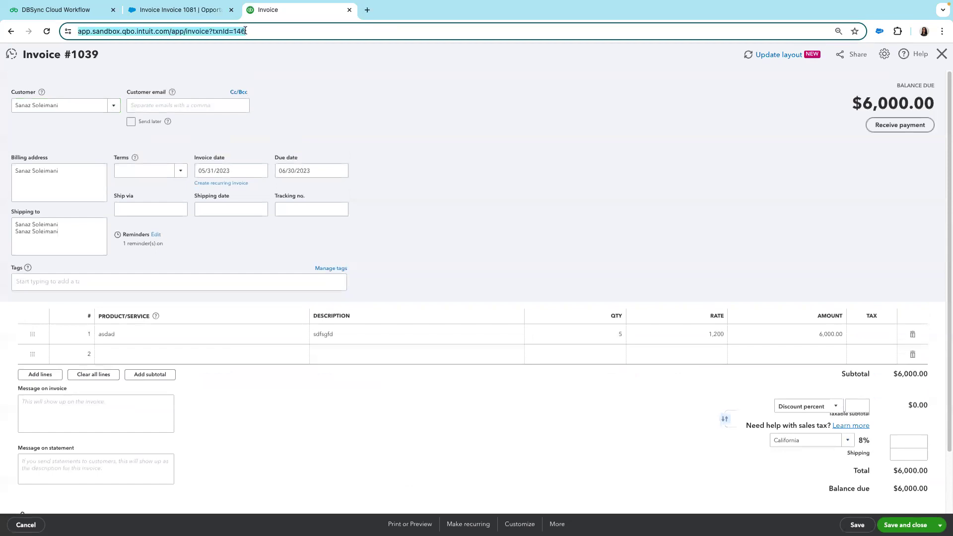
double_click(262, 31)
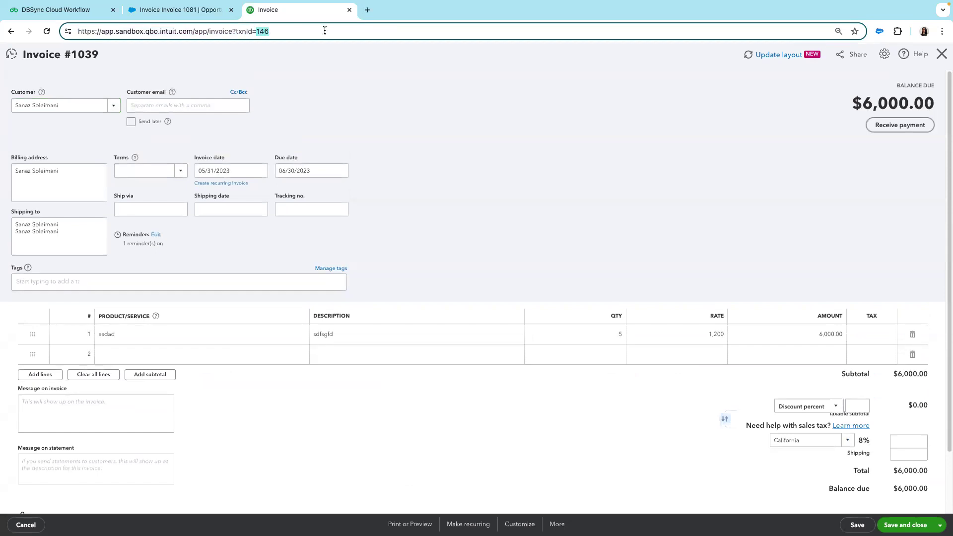
type("350")
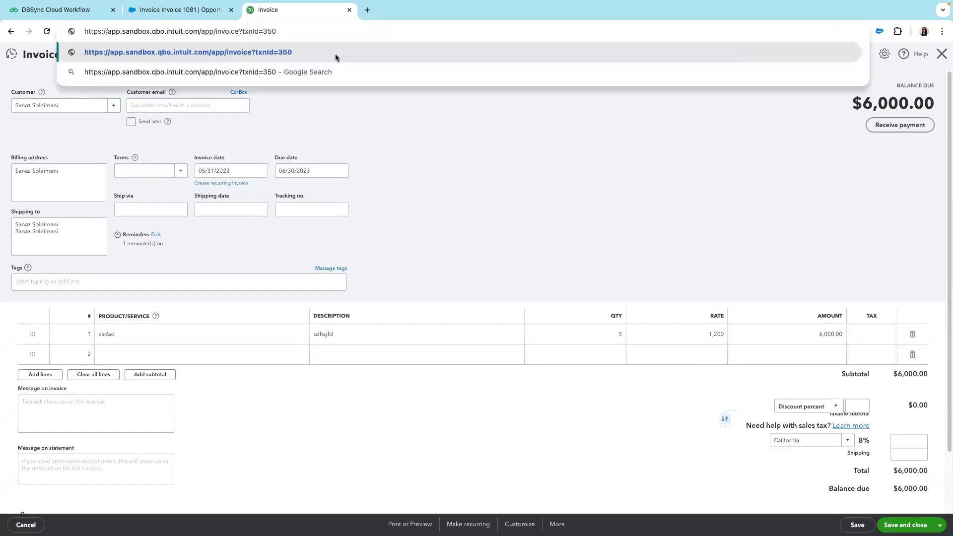
left_click(335, 52)
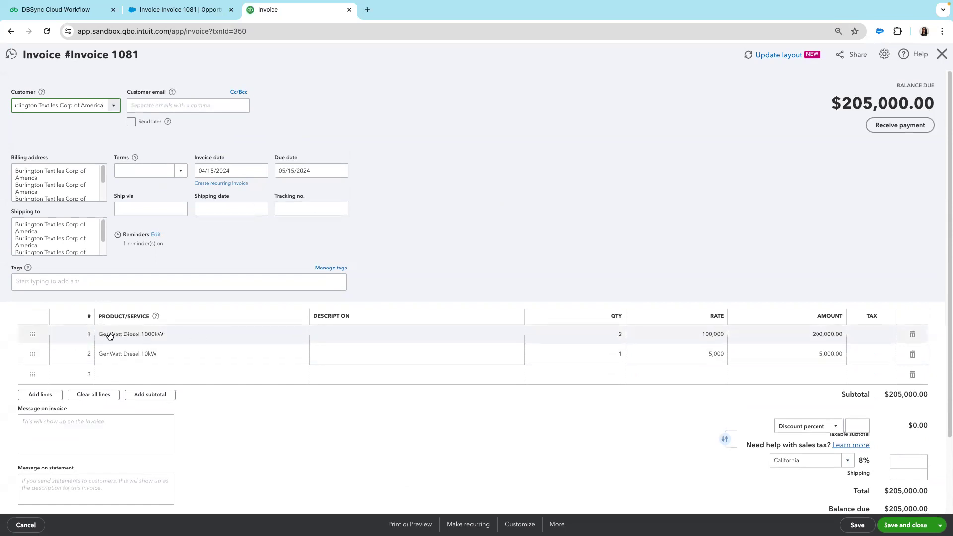
- Compare the products, quantities and prices on the Salesforce opportunity with the invoice lines in QuickBooks
left_click(179, 11)
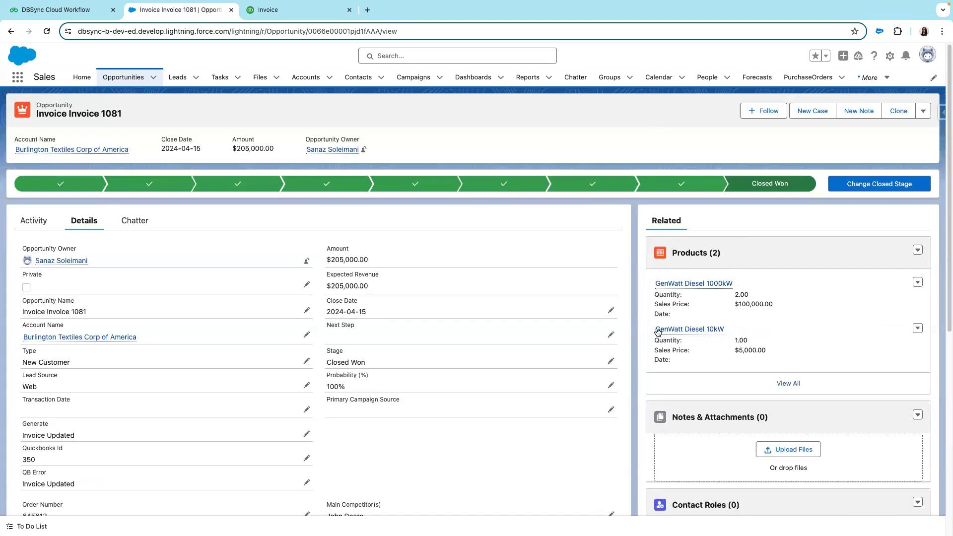
mouse_move(697, 290)
left_click(276, 15)
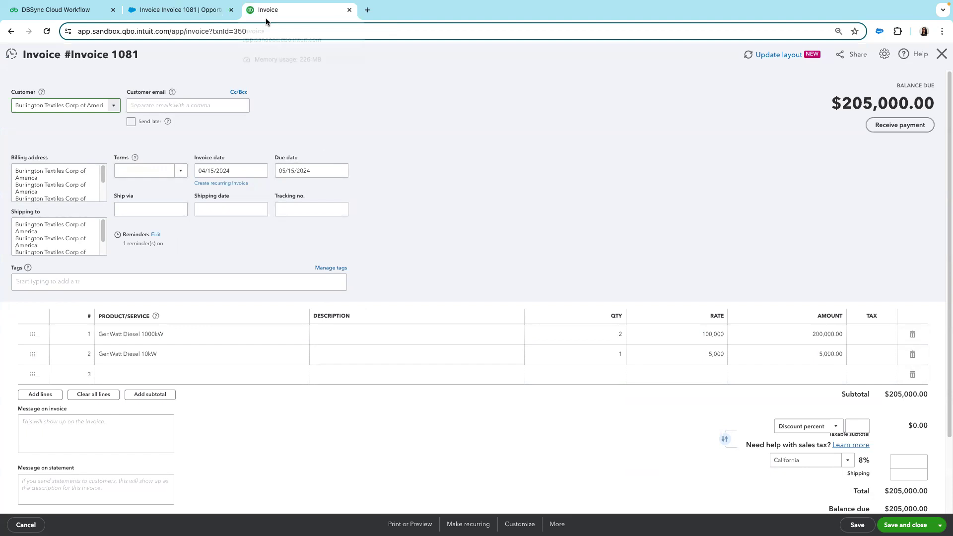
- Receive and save the $205,000.00 payment for Invoice 1081 in QuickBooks, and rerun the integration task in DBSync Cloud Workflow
mouse_move(547, 5)
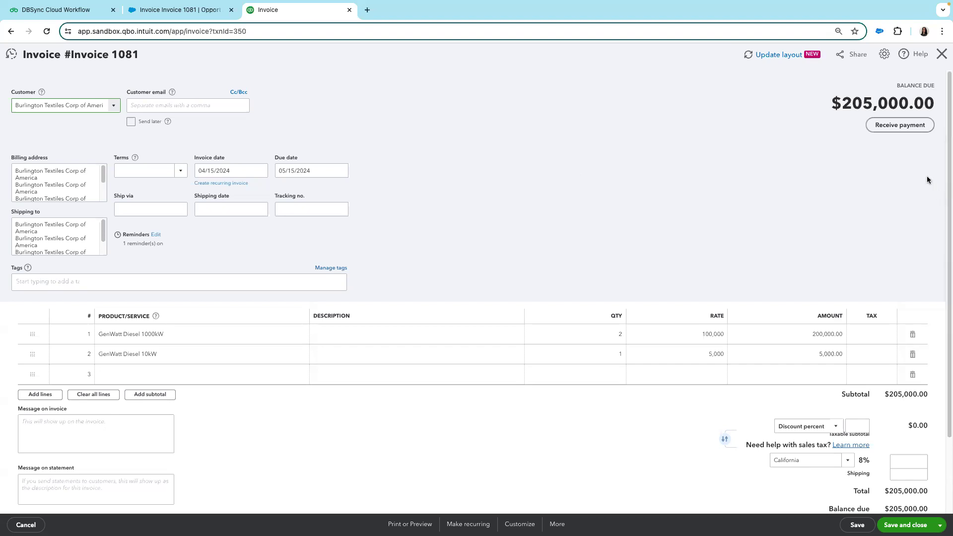
left_click(908, 127)
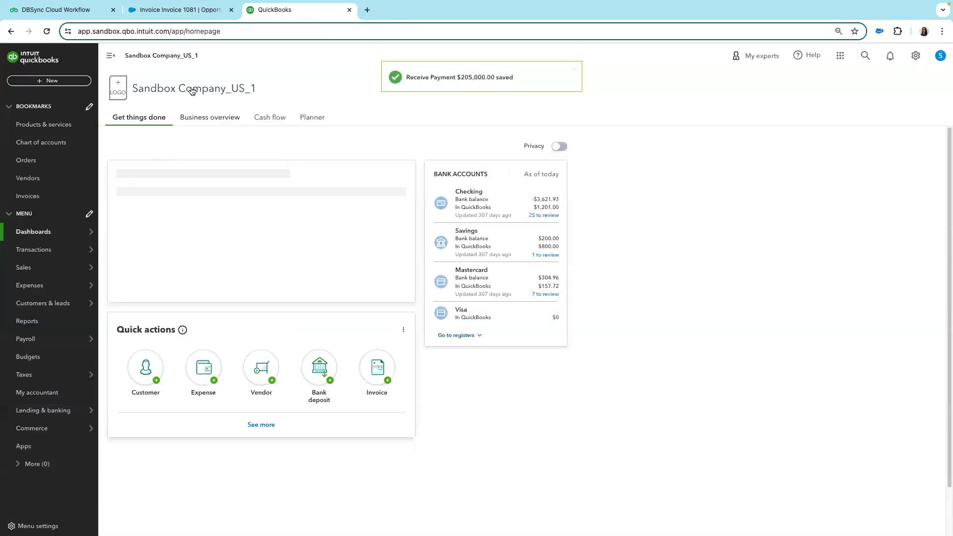
left_click(58, 10)
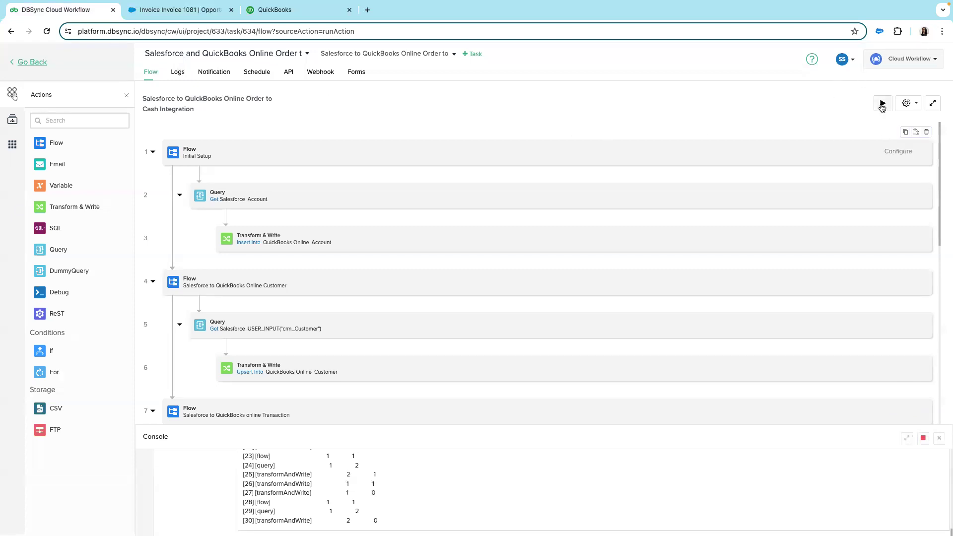
left_click(883, 105)
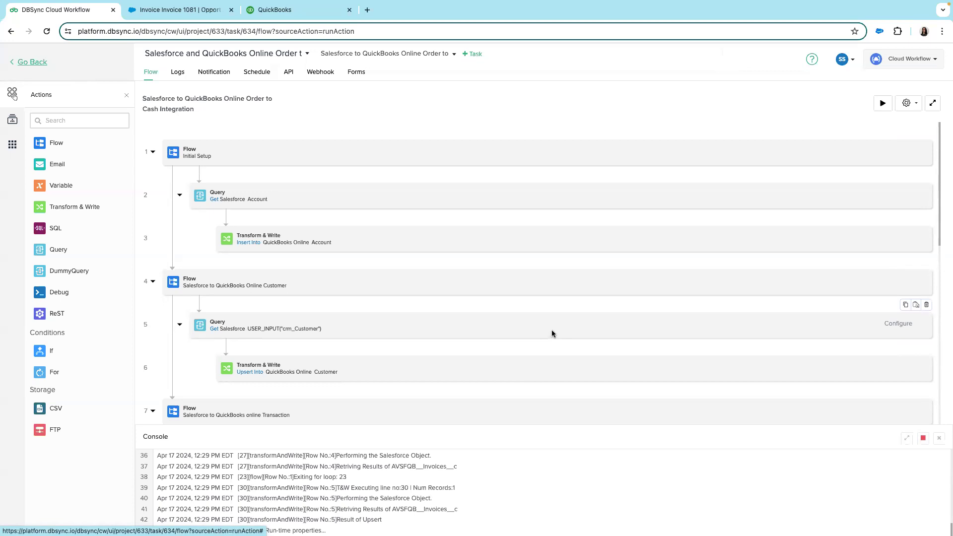
- Switch to Salesforce, open the receivable record for Invoice 1081, and display its PDF View
left_click(167, 11)
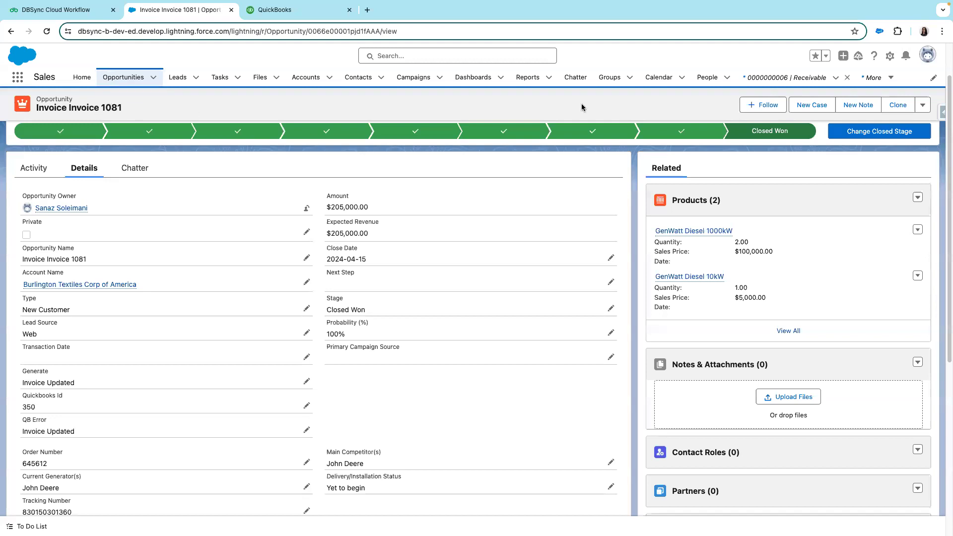
left_click(805, 79)
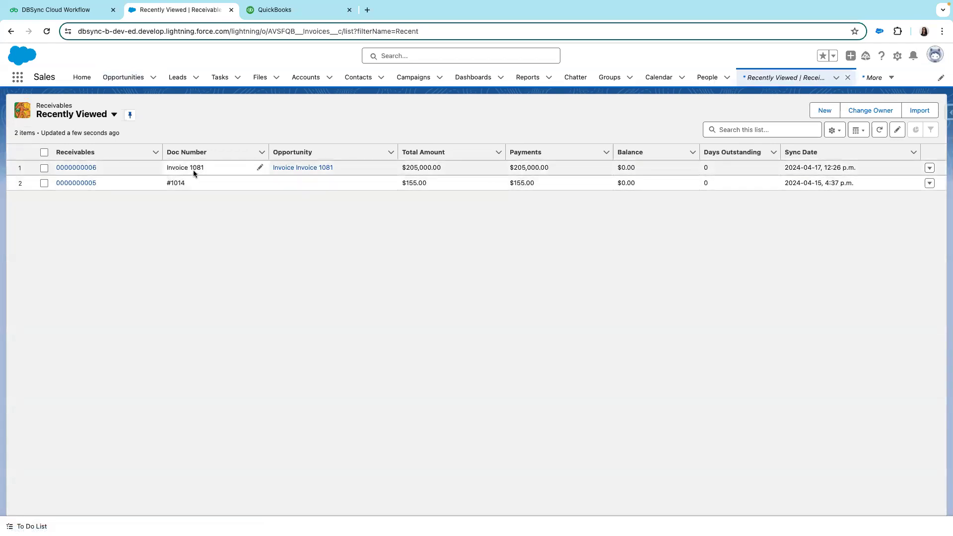
left_click(81, 172)
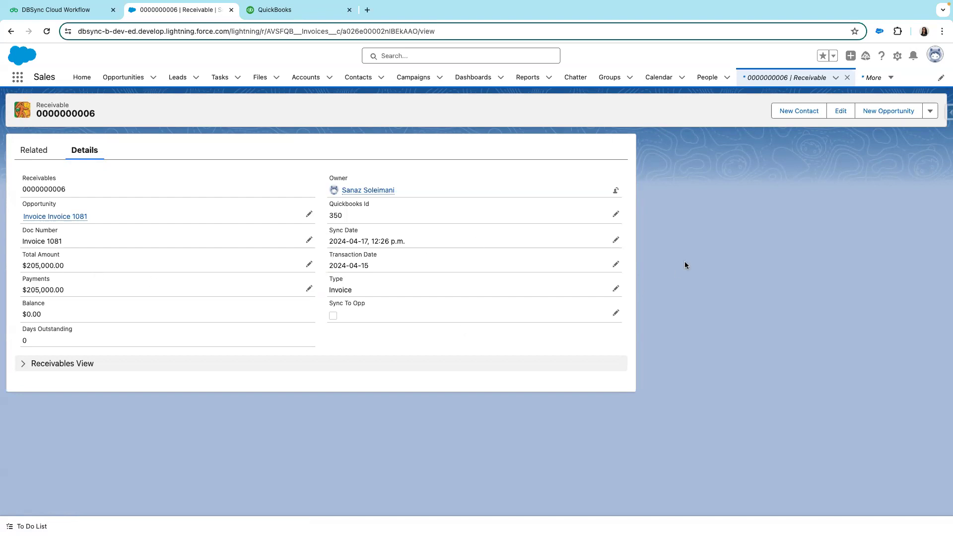
left_click(932, 112)
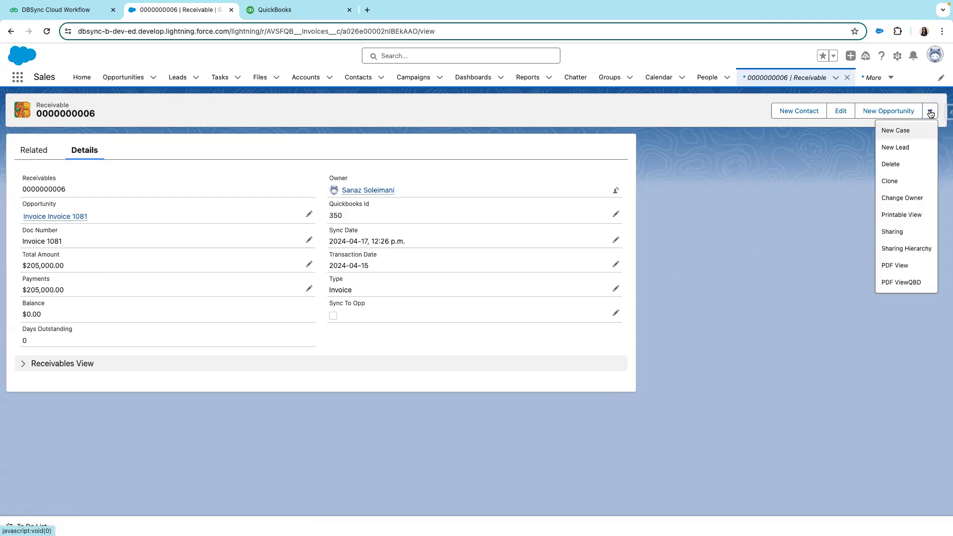
left_click(888, 270)
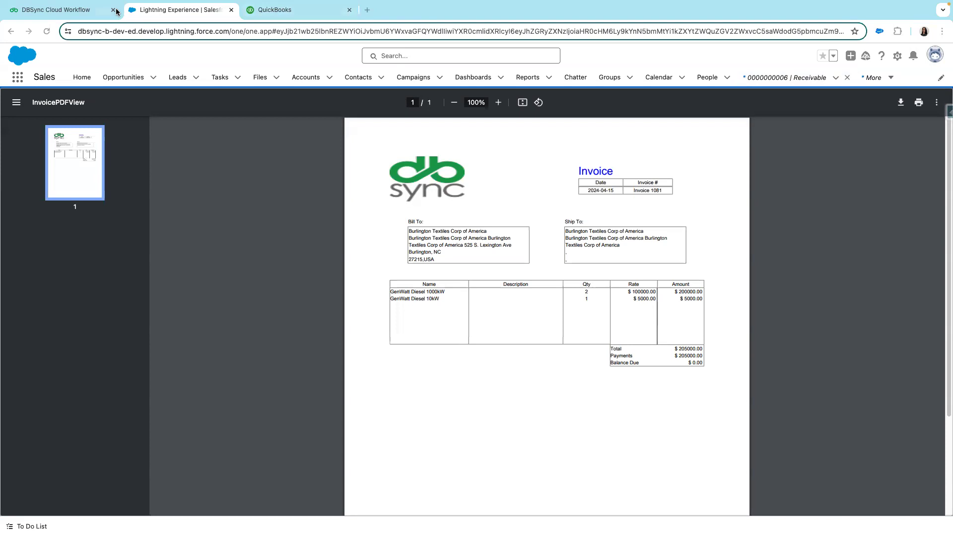
left_click(94, 13)
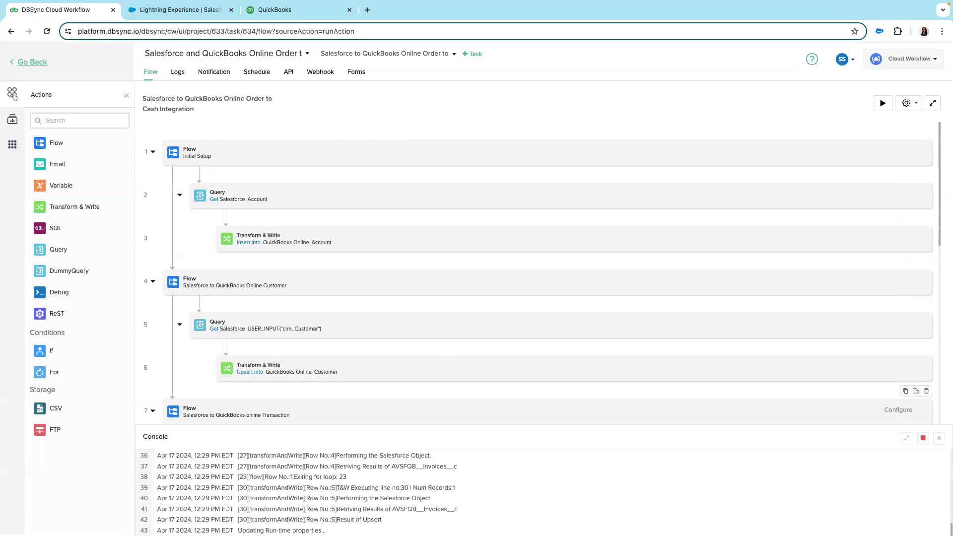
key("ctrl+Left")
key("ctrl+Right")
key("ctrl+Right")
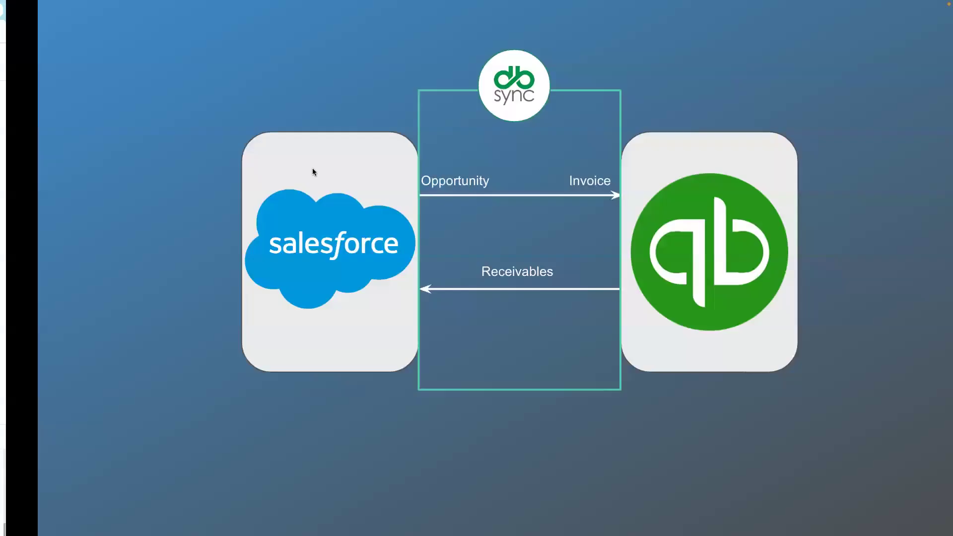